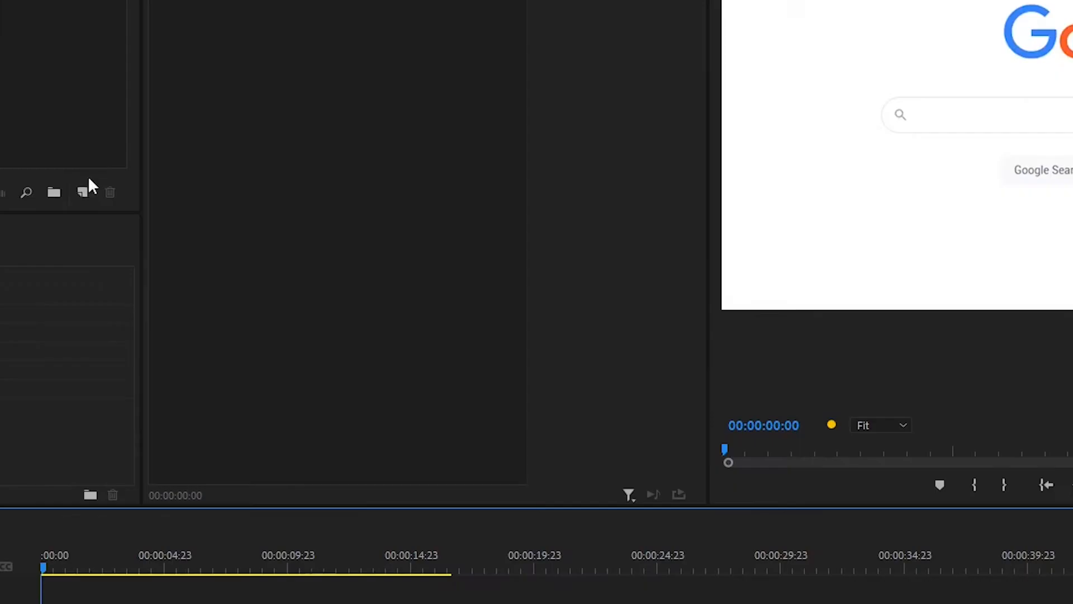
# - Create an adjustment layer named Mask, place it on V4 and extend it over the full length of the clips
pyautogui.click(83, 191)
pyautogui.click(177, 279)
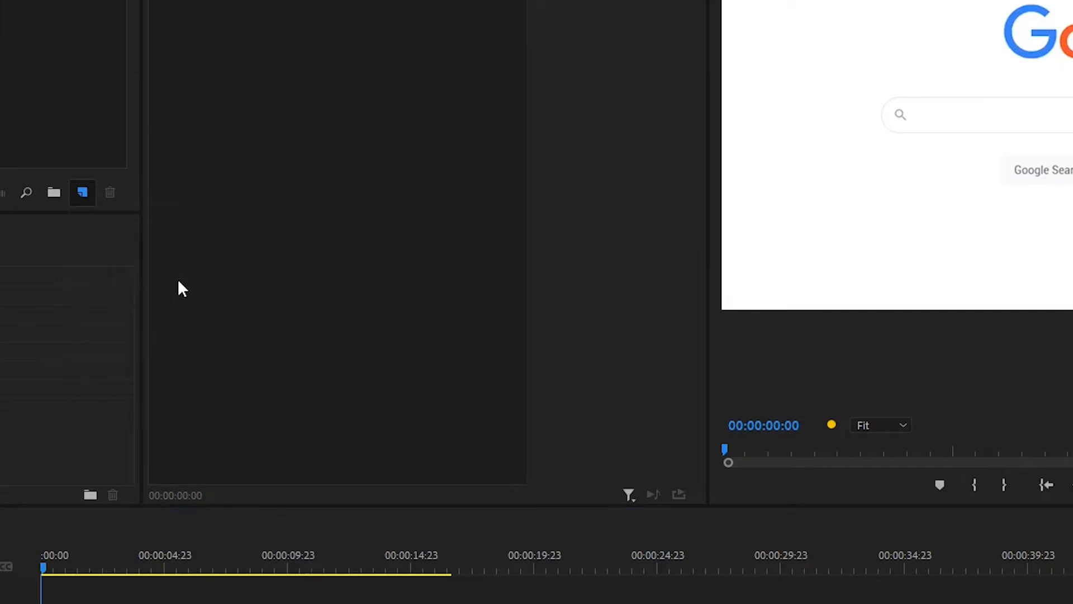
pyautogui.click(928, 417)
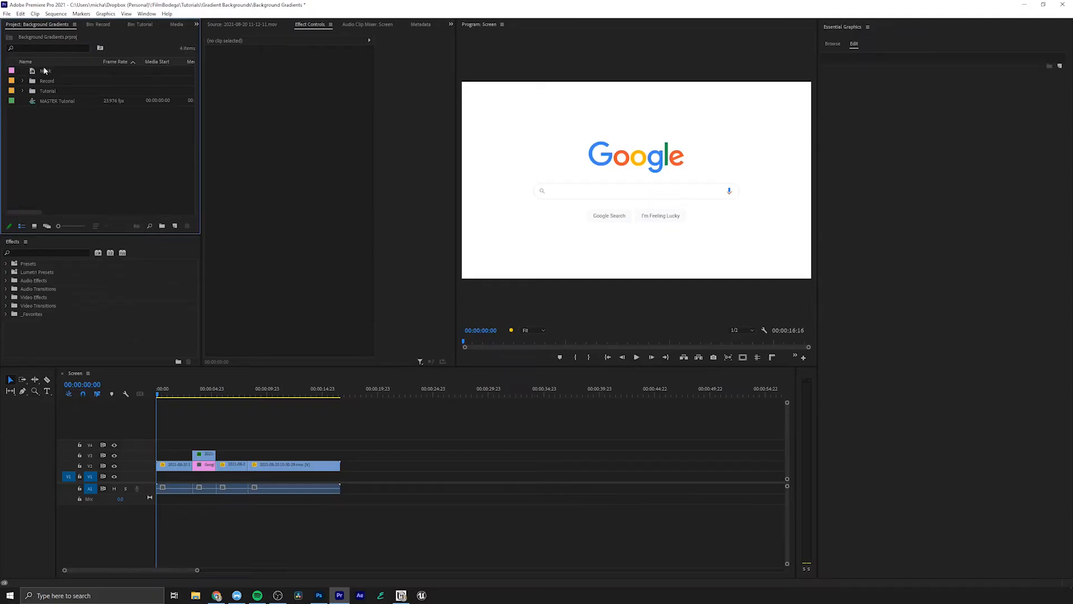
pyautogui.moveTo(45, 71); pyautogui.dragTo(209, 444)
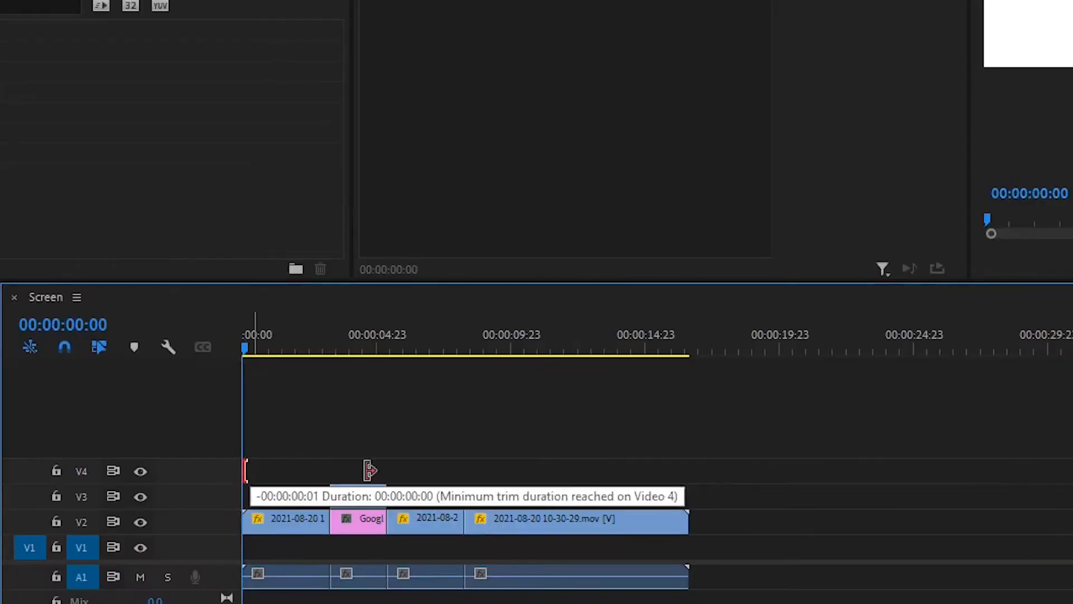
pyautogui.moveTo(369, 471); pyautogui.dragTo(688, 478)
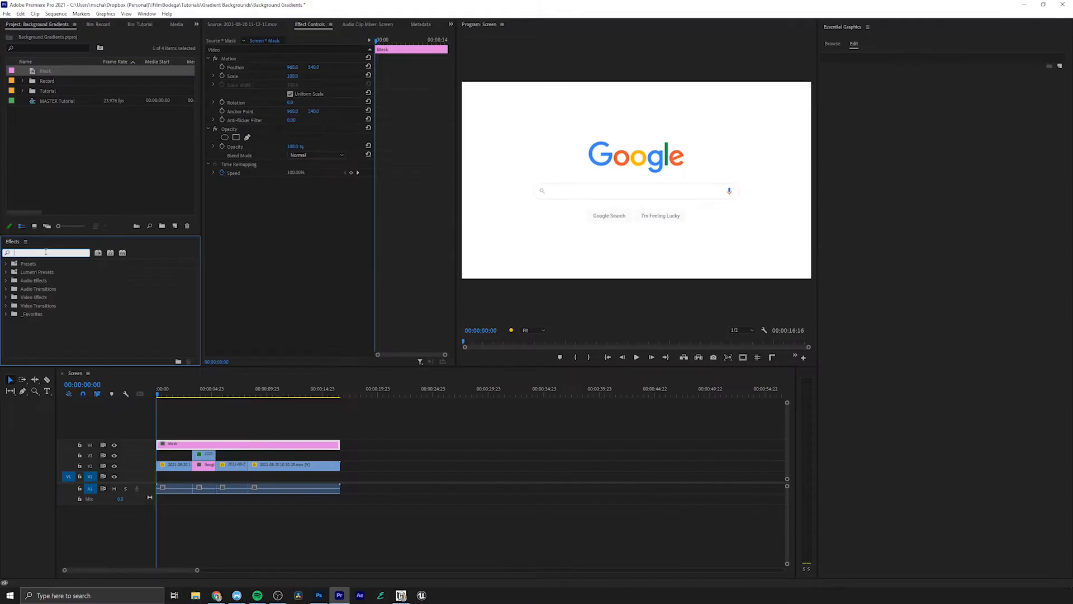
# - Find the Ellipse video effect and apply it to the Mask adjustment layer
pyautogui.write('ellip')
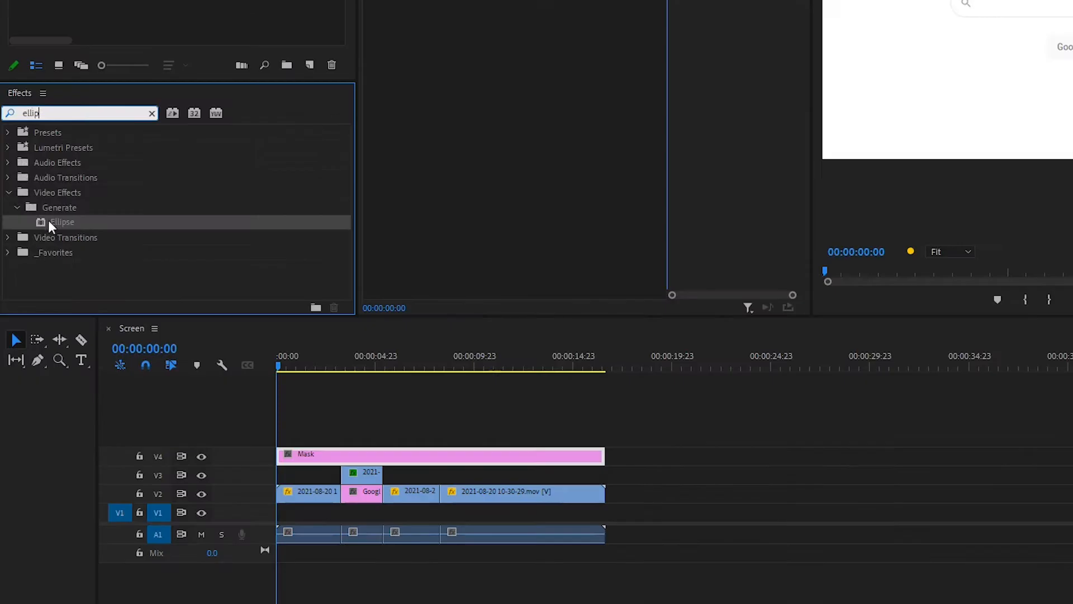
pyautogui.moveTo(48, 223); pyautogui.dragTo(347, 455)
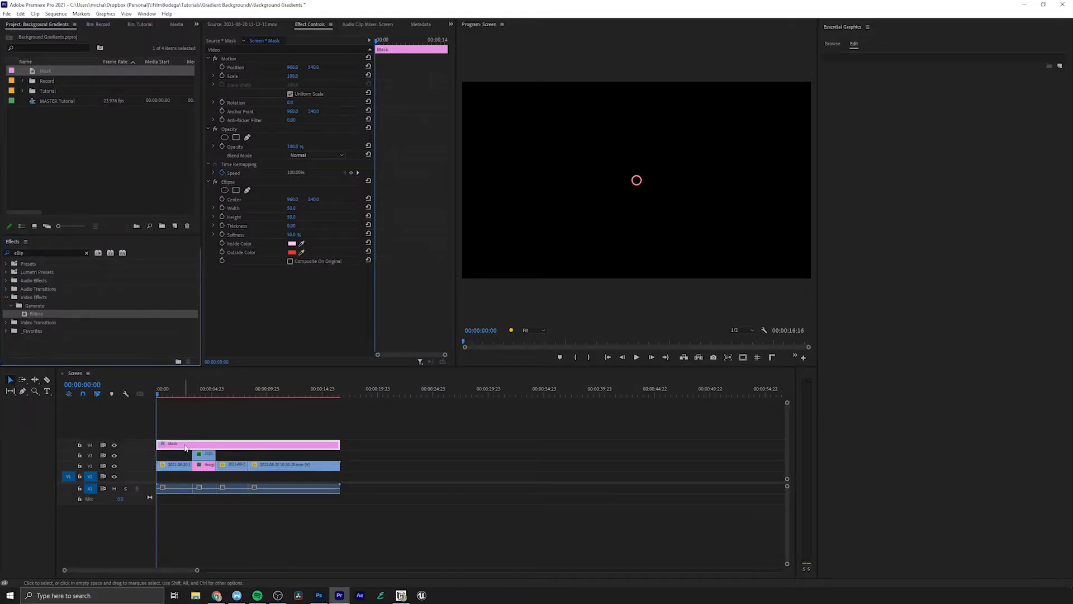
pyautogui.click(185, 448)
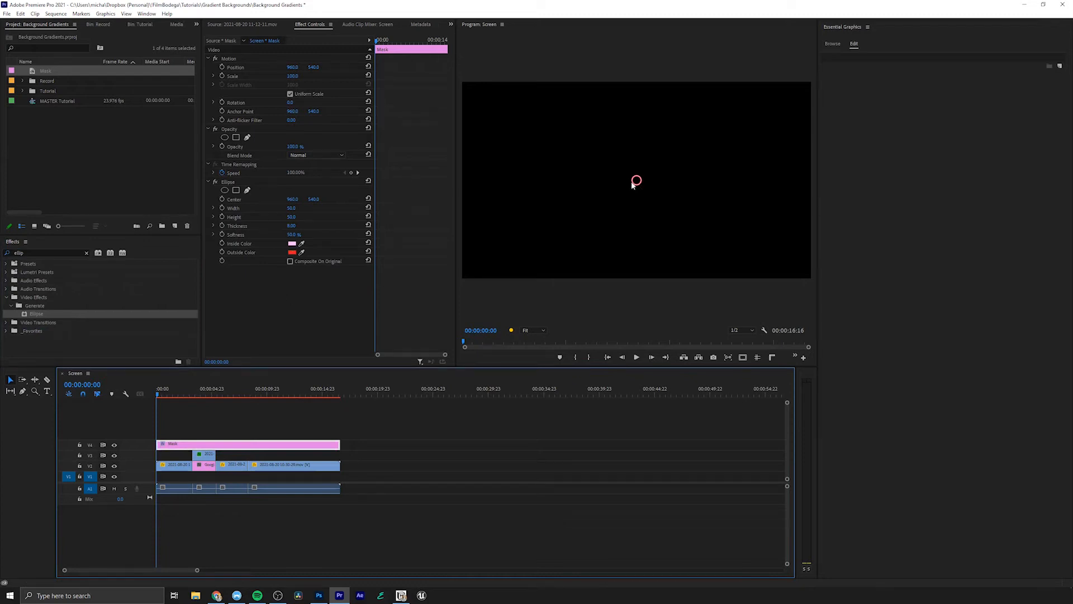
# - Add an inverted four-point mask to the Ellipse effect, enlarged to near the frame edges, with mask expansion 20
pyautogui.click(236, 190)
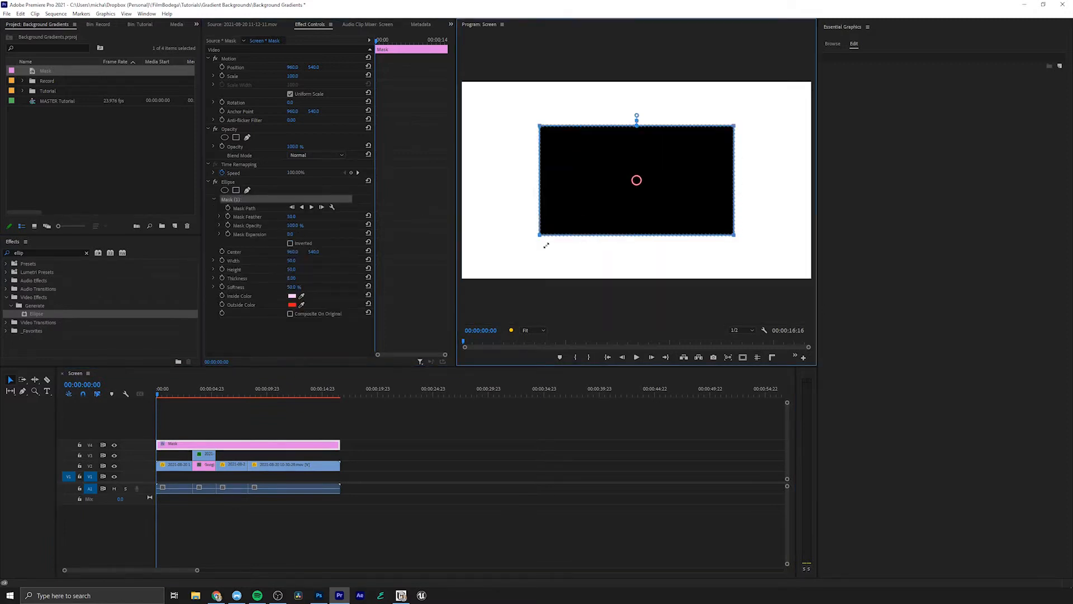
pyautogui.moveTo(503, 267); pyautogui.dragTo(481, 284)
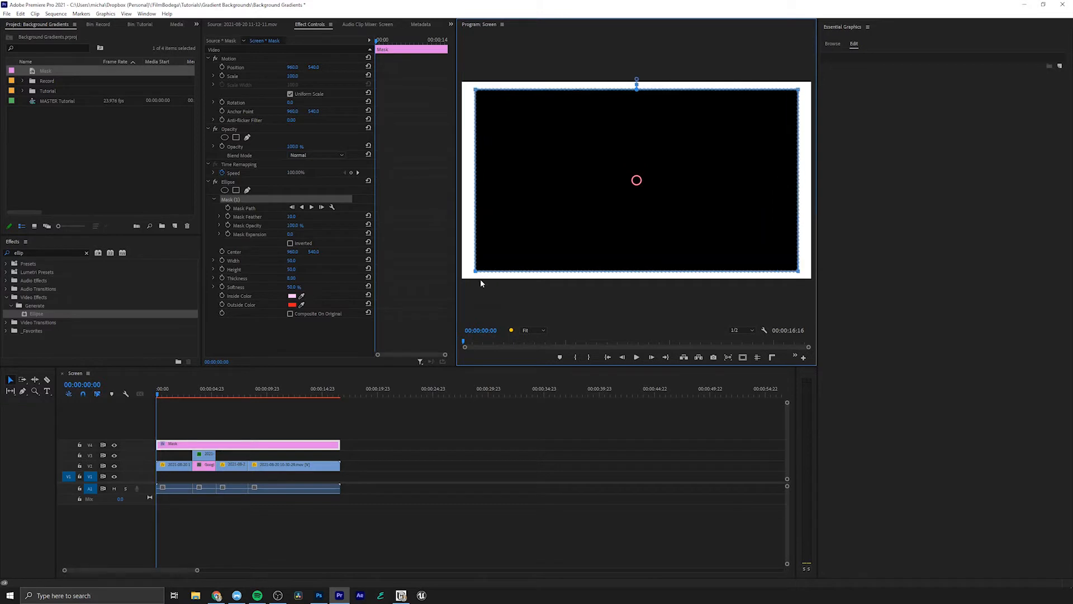
pyautogui.click(283, 233)
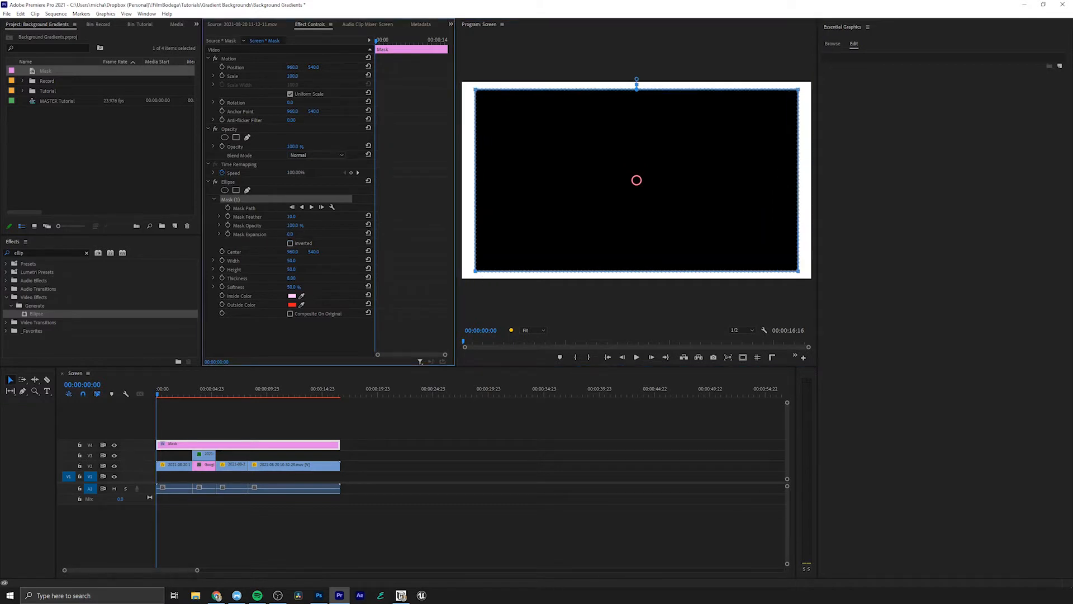
pyautogui.moveTo(289, 235)
pyautogui.mouseDown()
pyautogui.moveTo(313, 234)
pyautogui.moveTo(303, 234)
pyautogui.mouseUp()
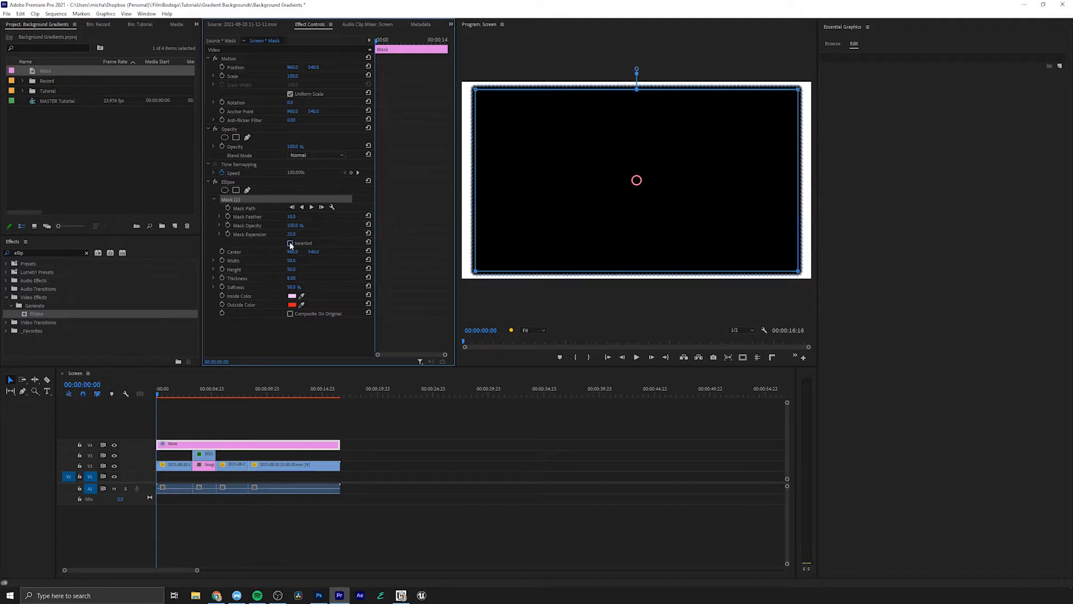
pyautogui.click(290, 243)
# - Using the search-results clip as reference, pull the four corners of the Ellipse mask outward to leave a thinner border
pyautogui.click(206, 395)
pyautogui.moveTo(203, 392); pyautogui.dragTo(243, 394)
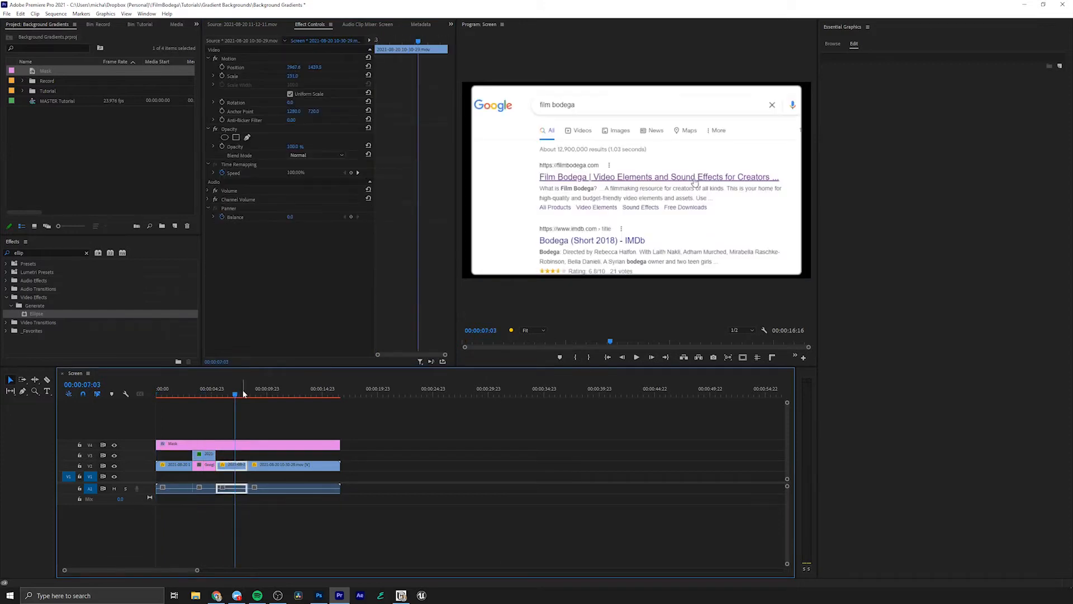
pyautogui.click(240, 445)
pyautogui.click(270, 208)
pyautogui.moveTo(475, 91); pyautogui.dragTo(469, 88)
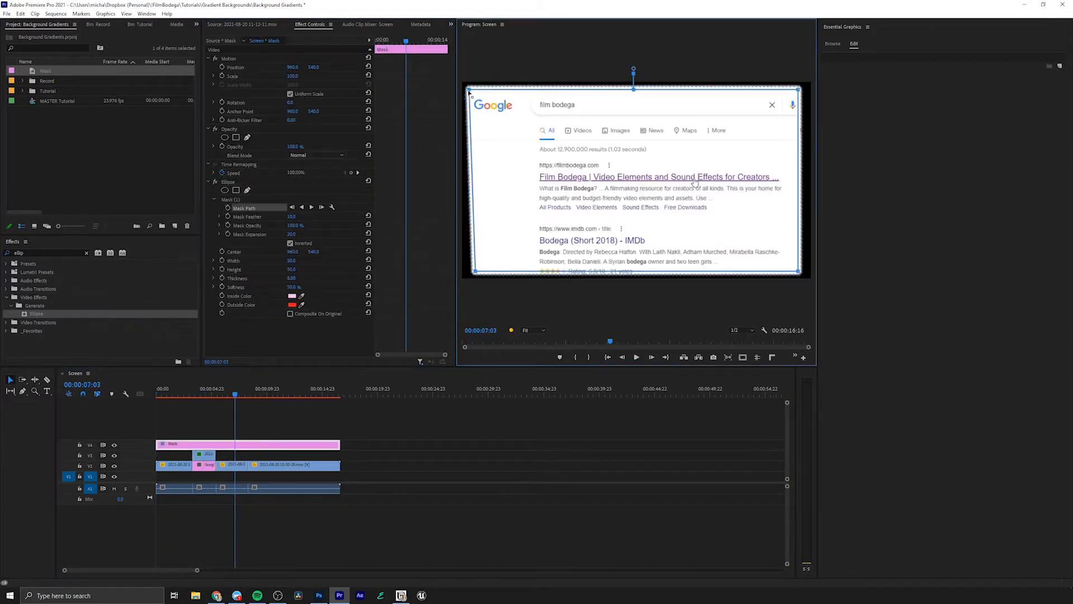
pyautogui.moveTo(475, 273); pyautogui.dragTo(469, 274)
pyautogui.moveTo(798, 273); pyautogui.dragTo(807, 273)
pyautogui.moveTo(799, 88); pyautogui.dragTo(805, 93)
# - Set the last screen-recording clip's vertical position to 793 and its scale to 145 so the website fills the frame
pyautogui.moveTo(273, 395); pyautogui.dragTo(317, 396)
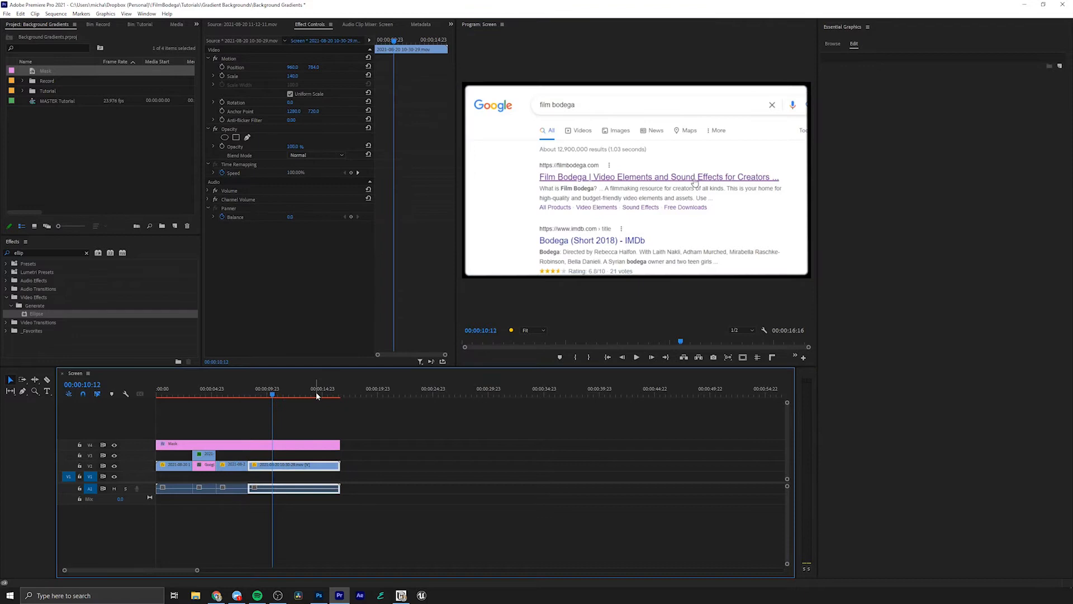
pyautogui.moveTo(313, 68); pyautogui.dragTo(311, 68)
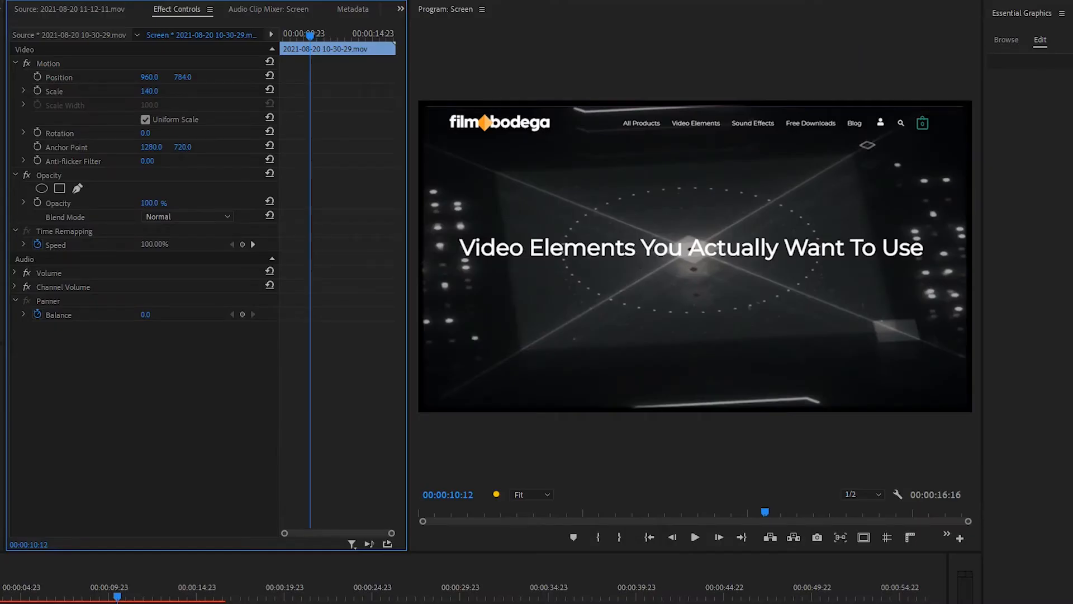
pyautogui.moveTo(183, 77); pyautogui.dragTo(189, 77)
pyautogui.click(149, 91)
pyautogui.write('145')
pyautogui.press('Return')
pyautogui.click(132, 599)
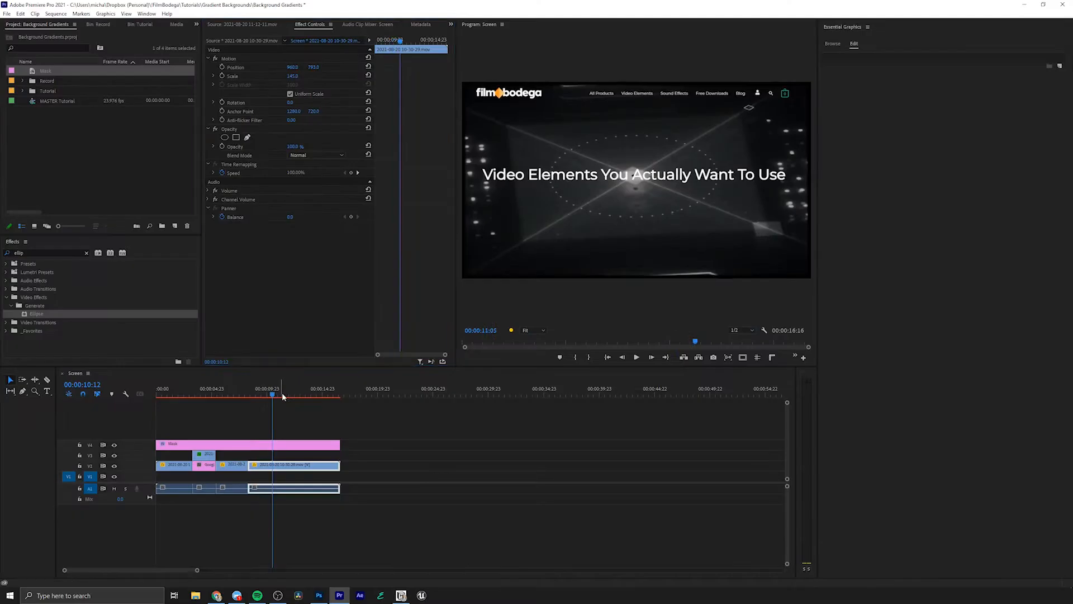
pyautogui.moveTo(282, 396); pyautogui.dragTo(301, 394)
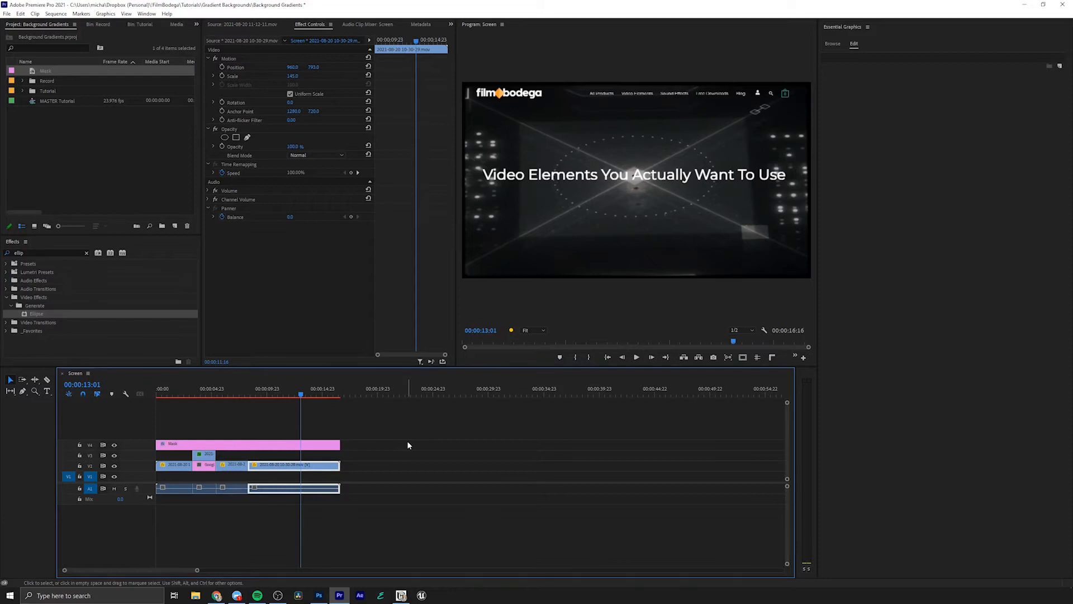
# - Place the SUPERMOGRT - Film Bodega graphics template on V1 beneath the clips, spanning their full length
pyautogui.click(407, 445)
pyautogui.click(833, 43)
pyautogui.moveTo(879, 130); pyautogui.dragTo(290, 476)
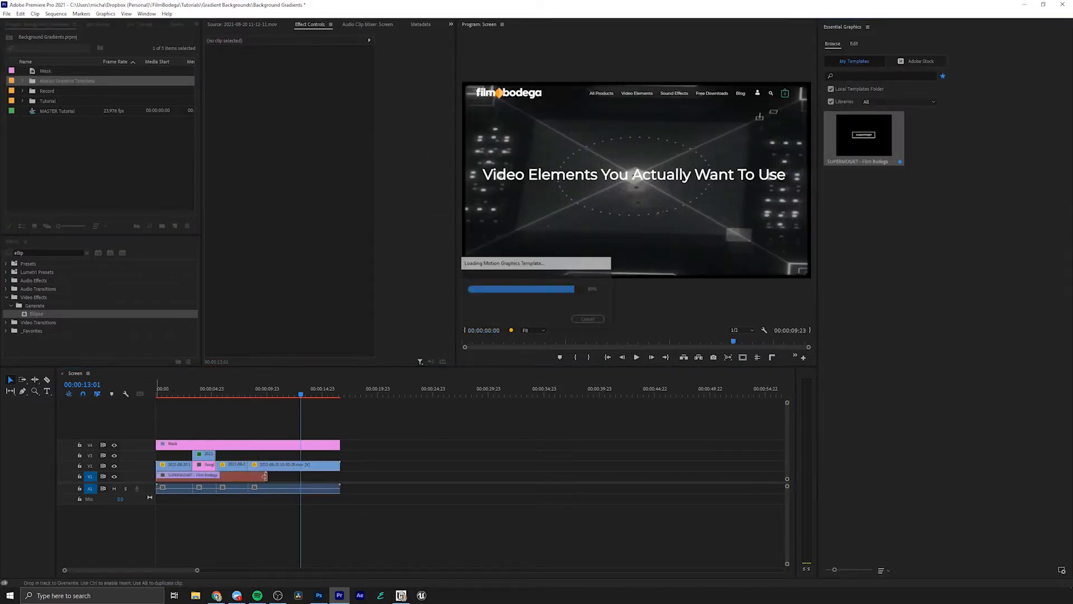
pyautogui.click(203, 482)
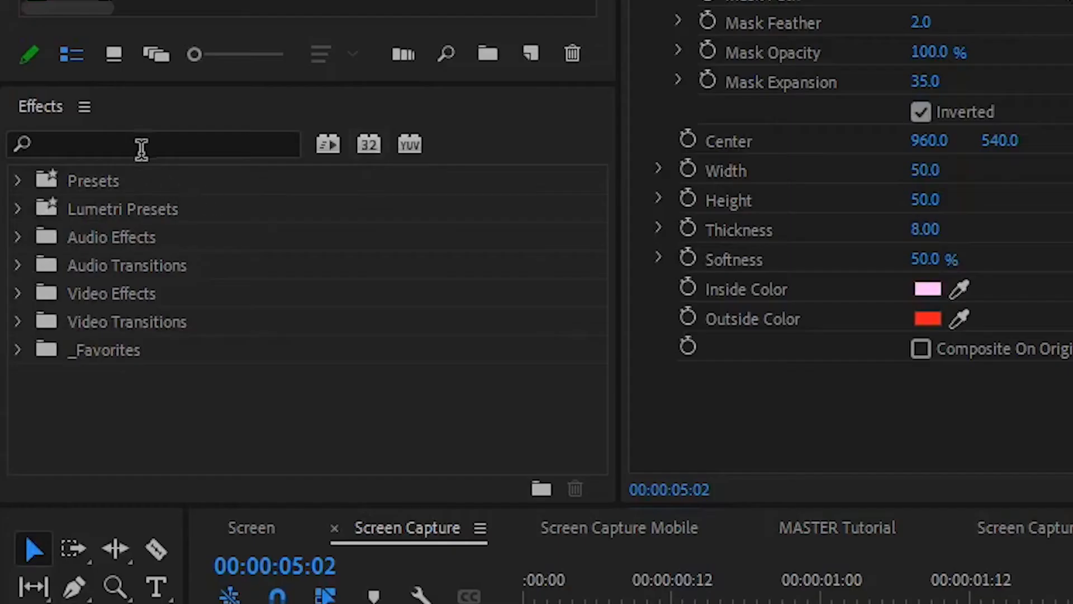
# - Search the effects for "4-color"
pyautogui.click(47, 255)
pyautogui.write('4-color')
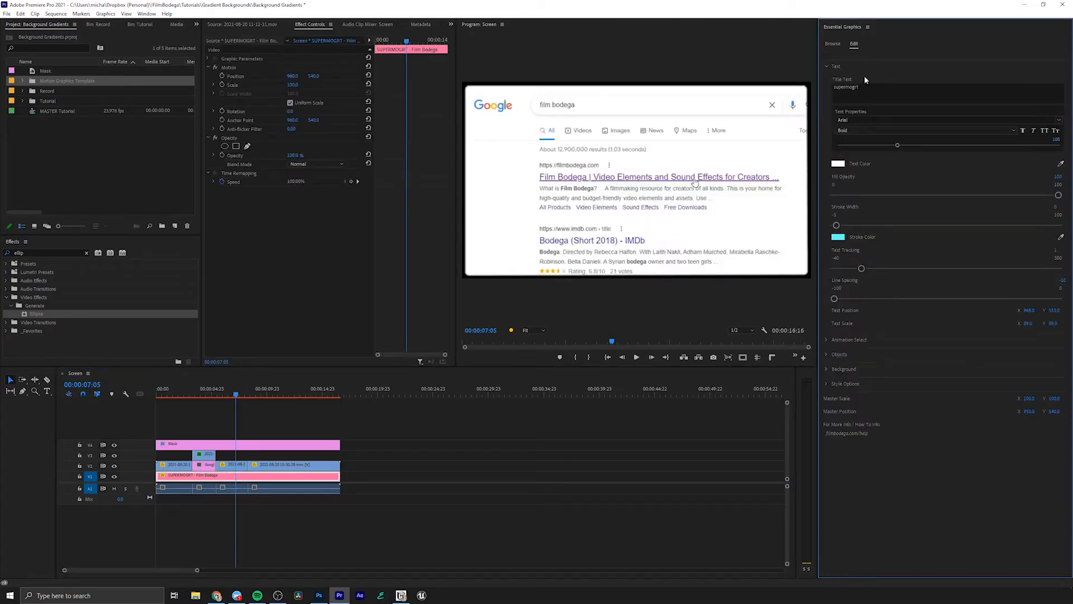
# - Enable Animated BG in the SUPERMOGRT template's background options and open its gradient settings
pyautogui.click(826, 67)
pyautogui.click(839, 96)
pyautogui.click(841, 108)
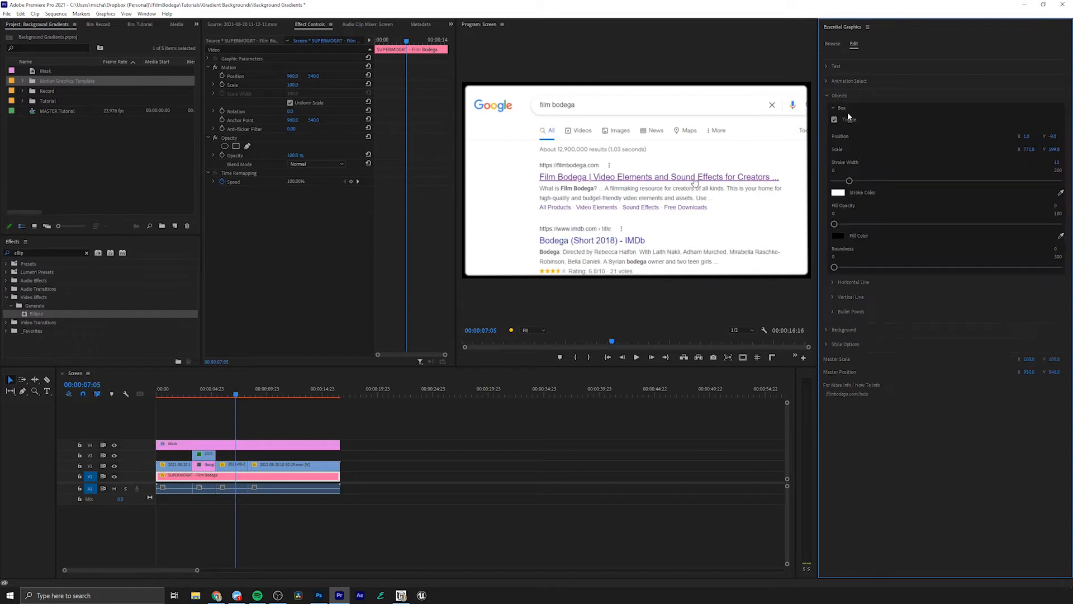
pyautogui.click(839, 96)
pyautogui.click(826, 109)
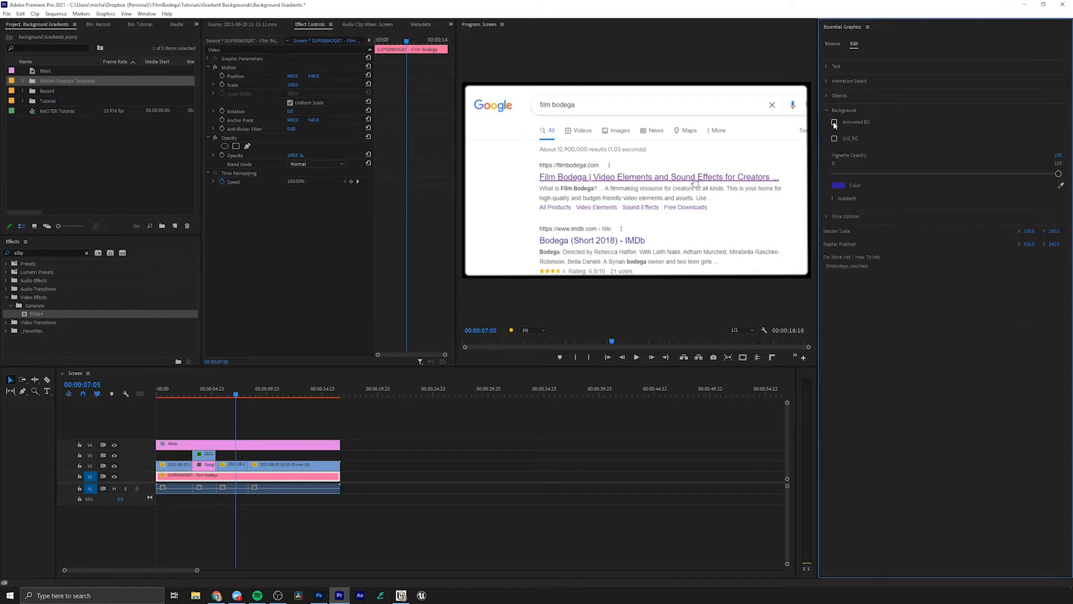
pyautogui.click(833, 199)
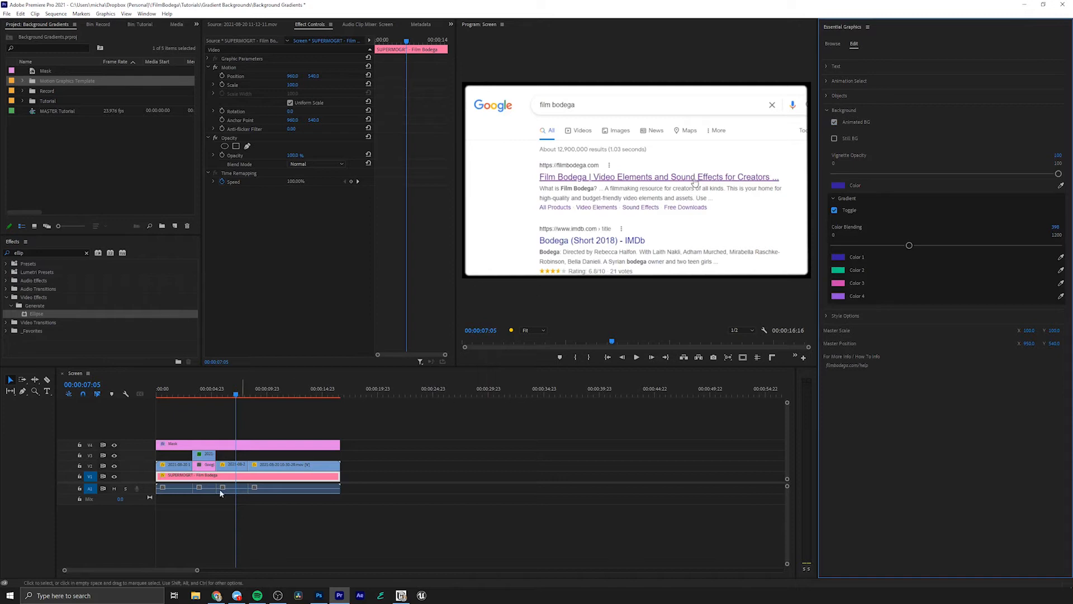
# - Nest all clips above the SUPERMOGRT background, including the Mask layer, into a sequence named Screen Capture
pyautogui.click(365, 467)
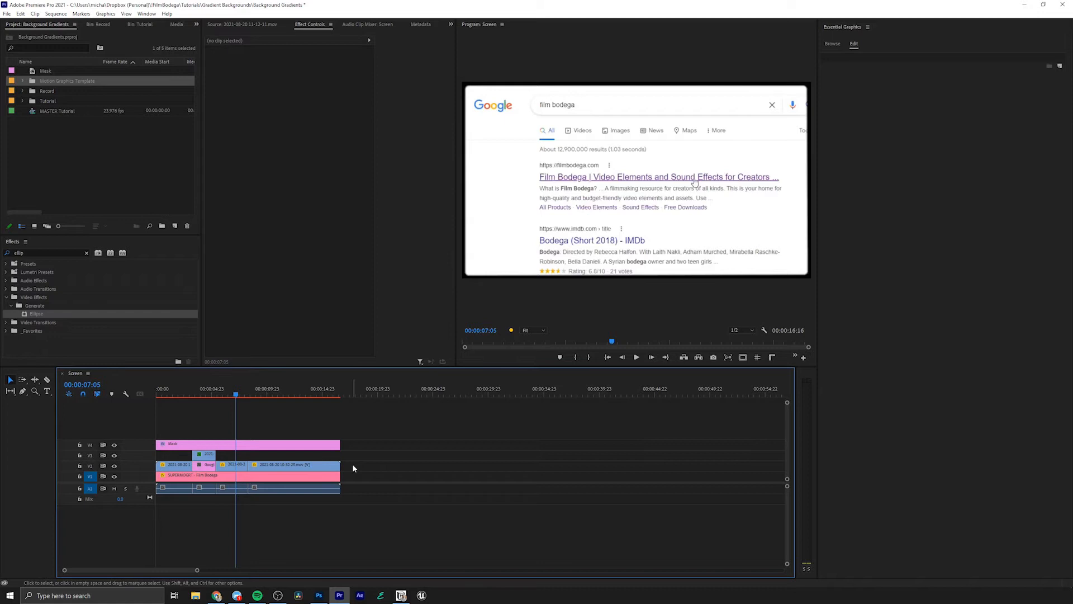
pyautogui.moveTo(352, 464); pyautogui.dragTo(157, 442)
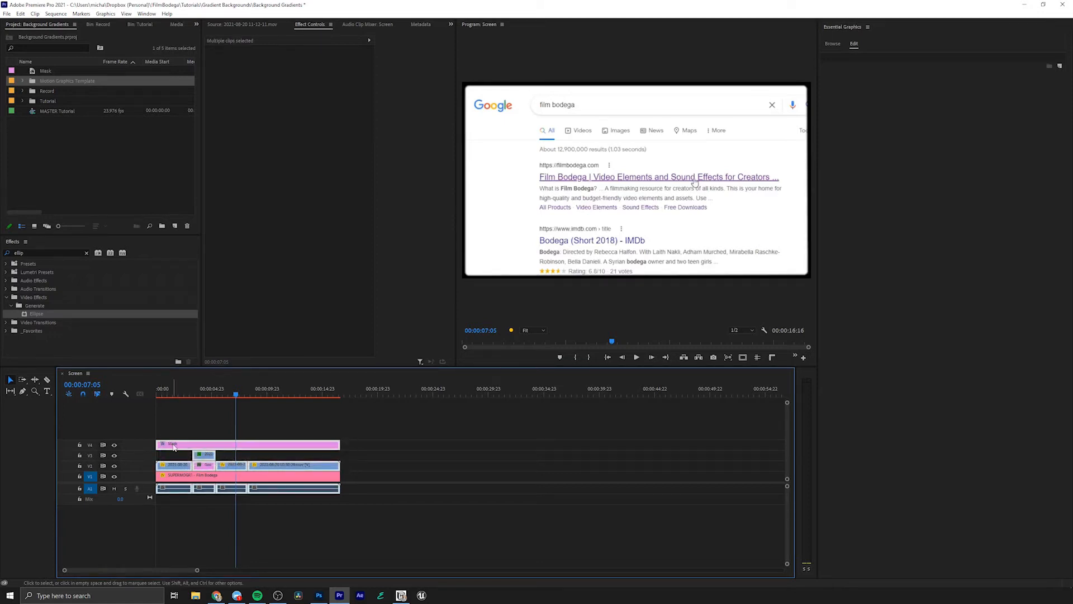
pyautogui.rightClick(173, 445)
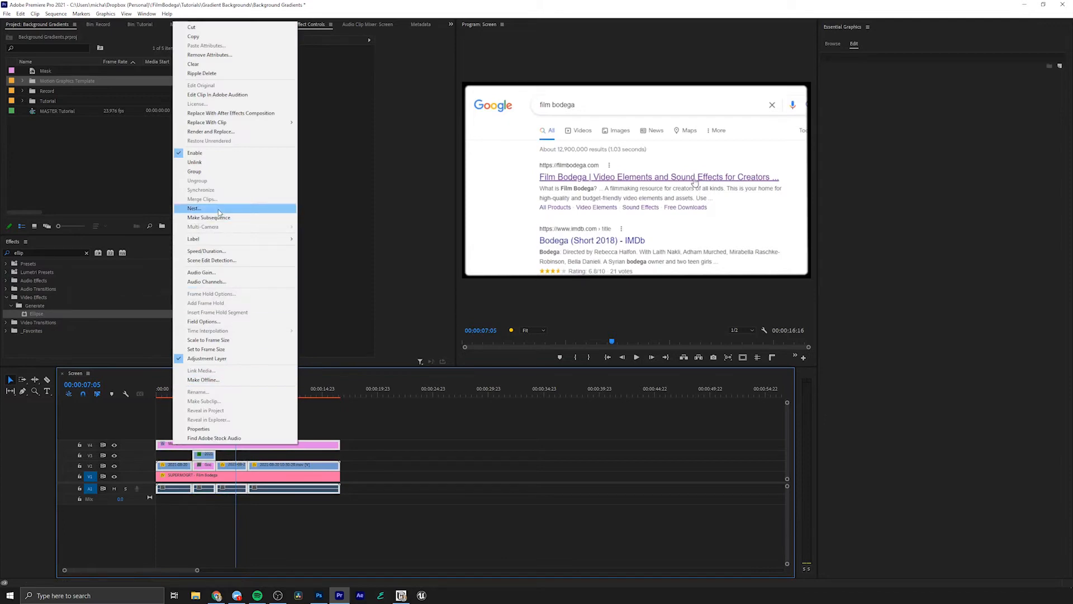
pyautogui.click(194, 207)
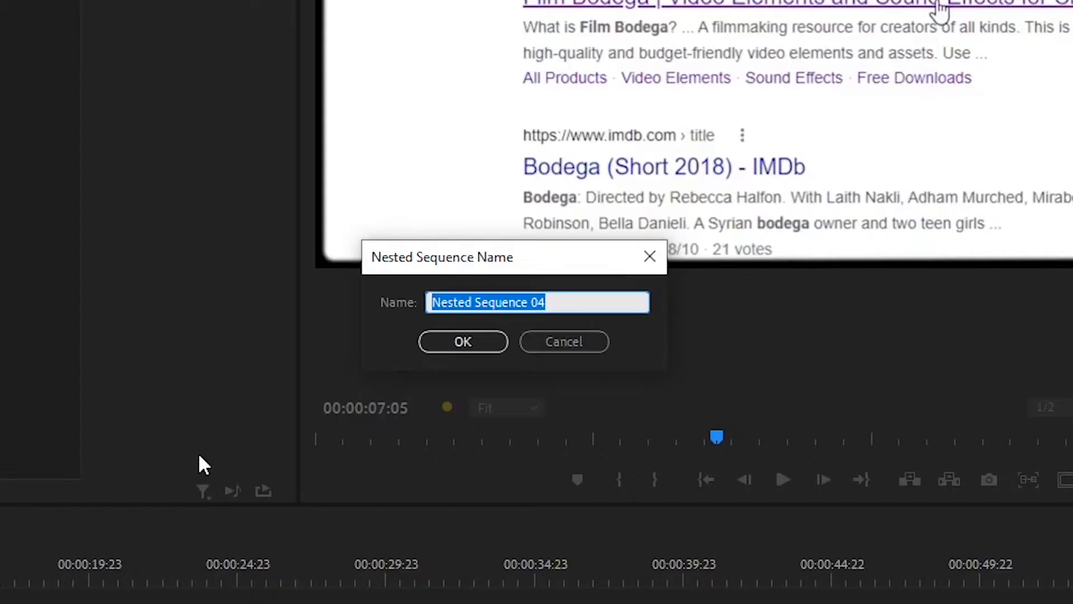
pyautogui.write('Screen Capture')
pyautogui.press('Return')
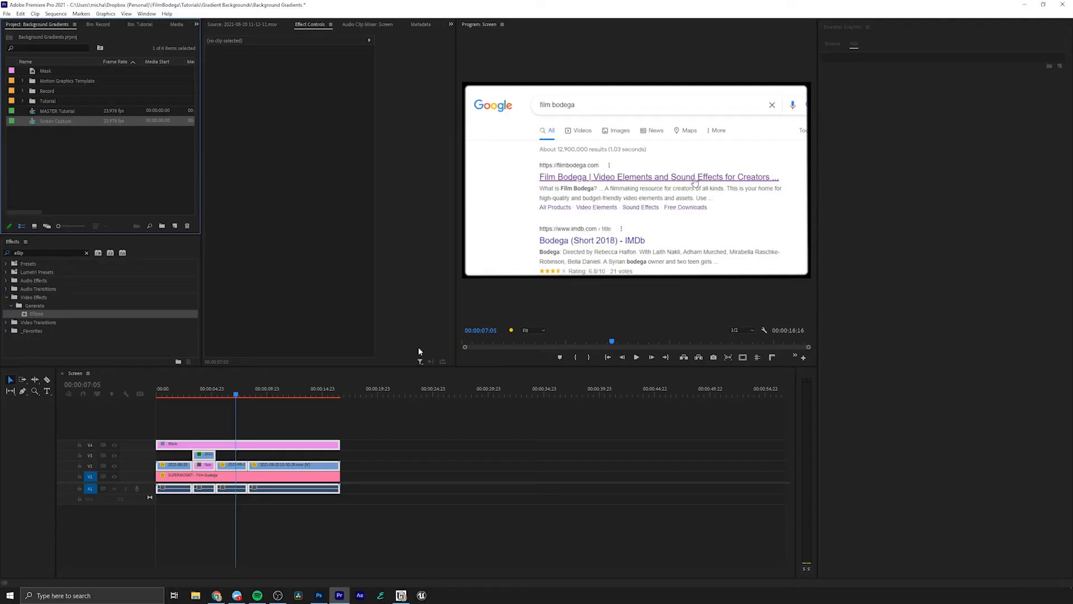
pyautogui.click(377, 437)
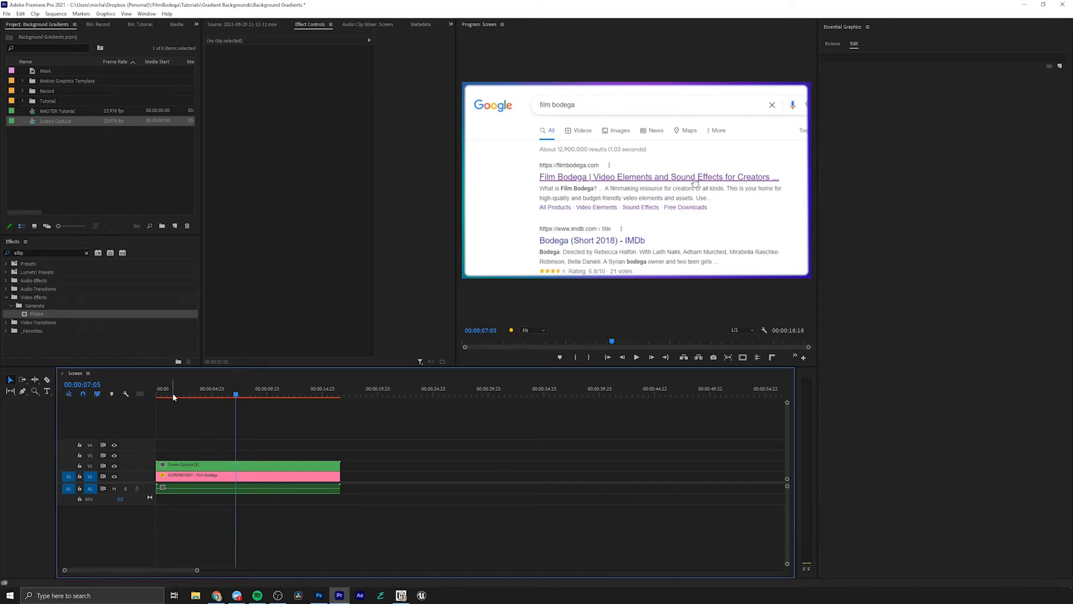
# - Sample the SUPERMOGRT gradient's Color 1 from the Google logo's blue G and Color 3 from its red e
pyautogui.hotkey('ctrl', 'z')
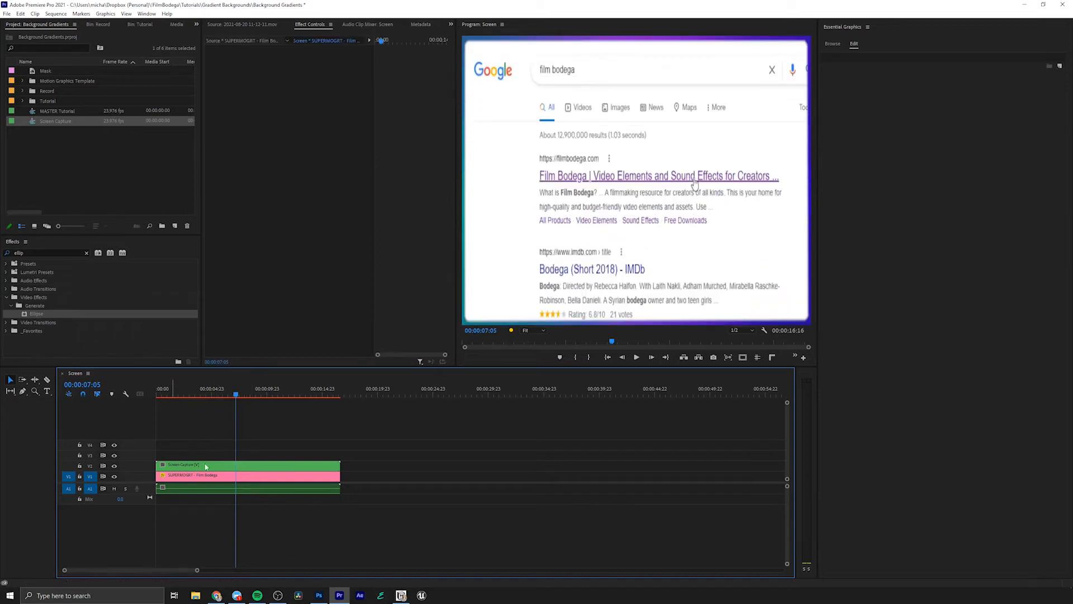
pyautogui.click(191, 482)
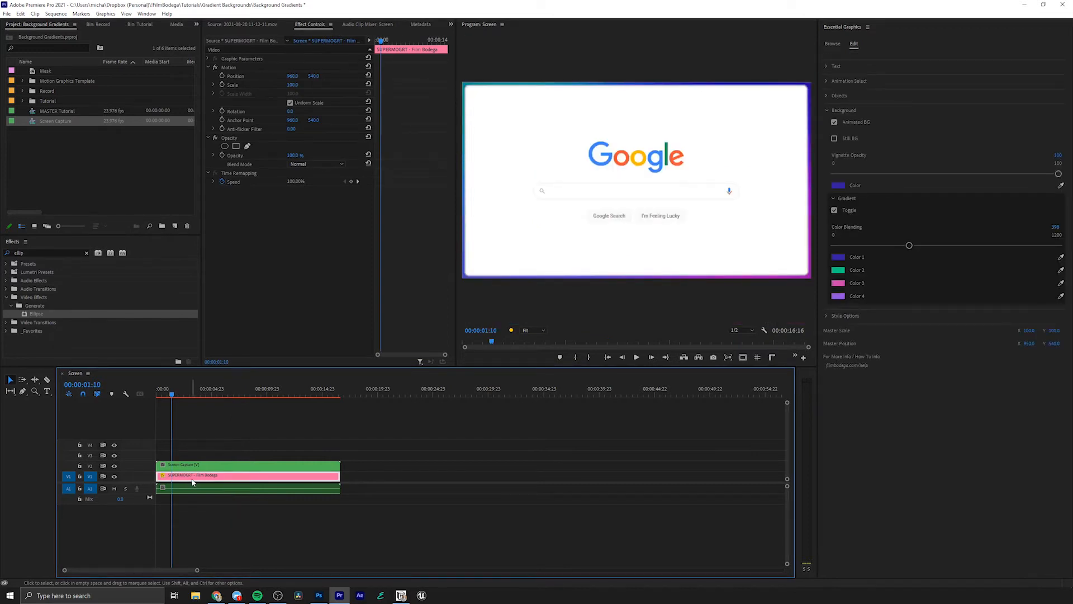
pyautogui.click(1062, 256)
pyautogui.click(613, 164)
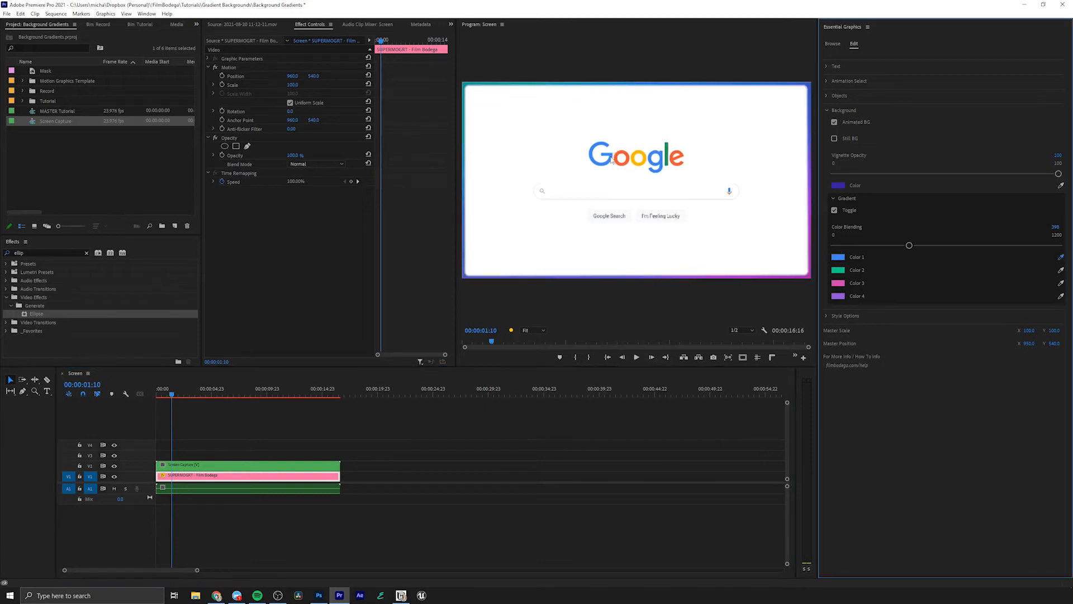
pyautogui.click(1061, 283)
pyautogui.click(675, 166)
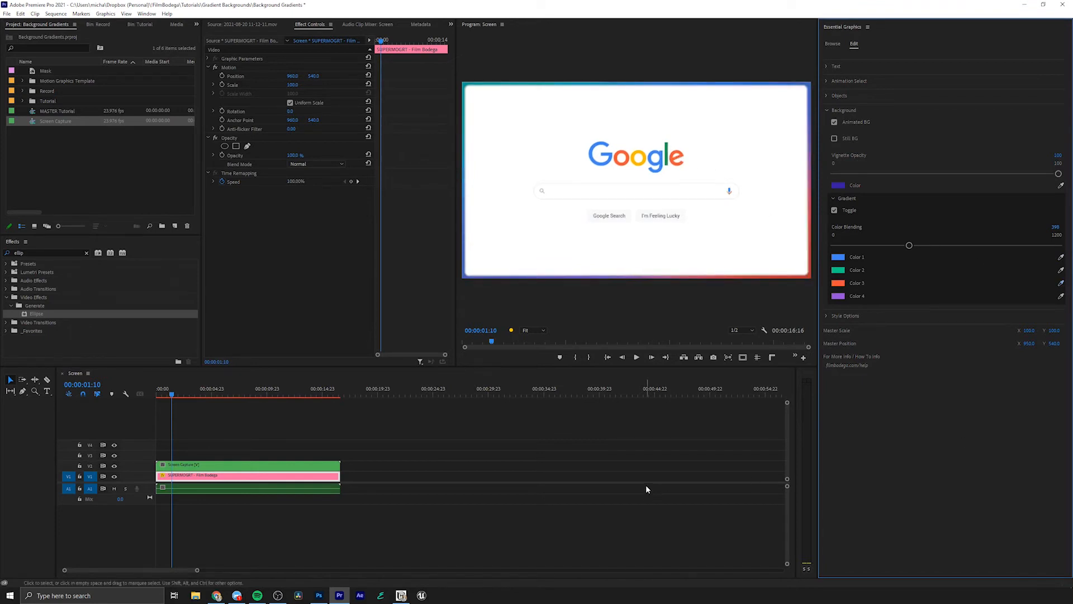
# - Open the nested Screen Capture sequence to view its layers, and return to the Screen sequence
pyautogui.click(202, 467)
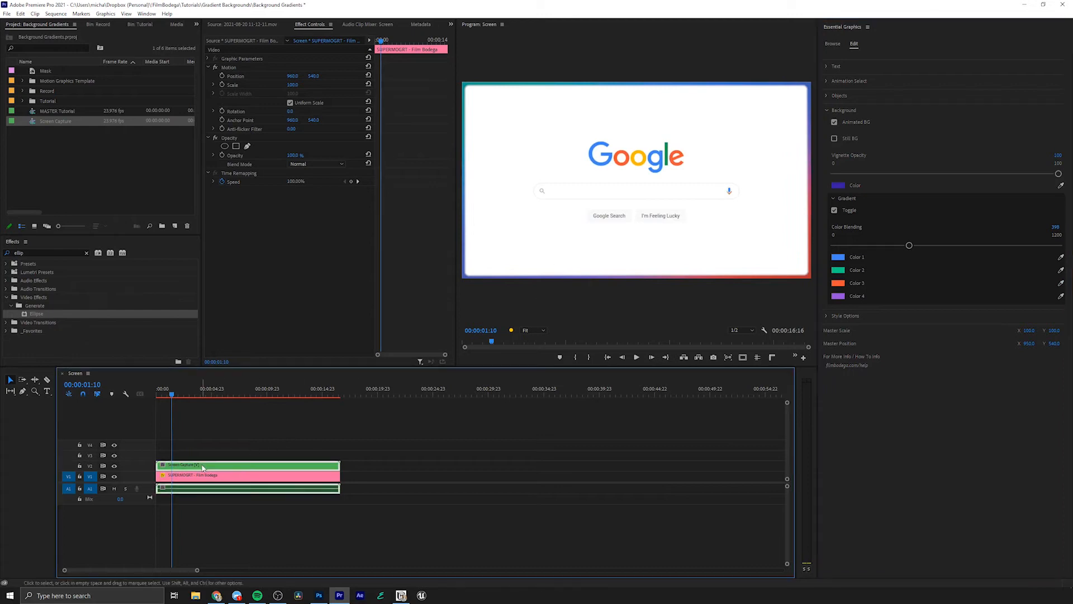
pyautogui.doubleClick(203, 466)
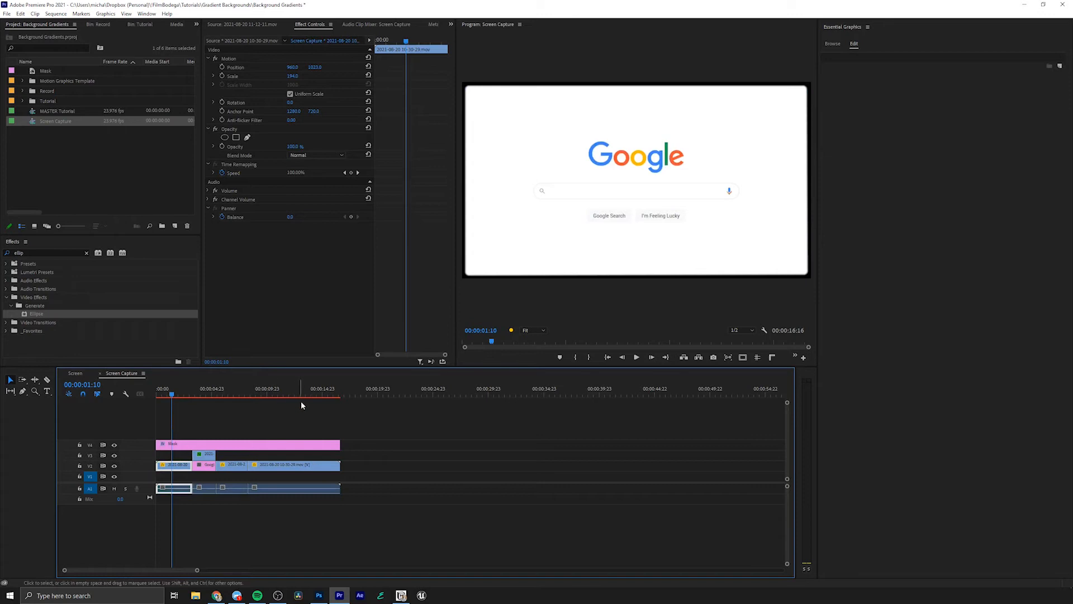
pyautogui.click(100, 372)
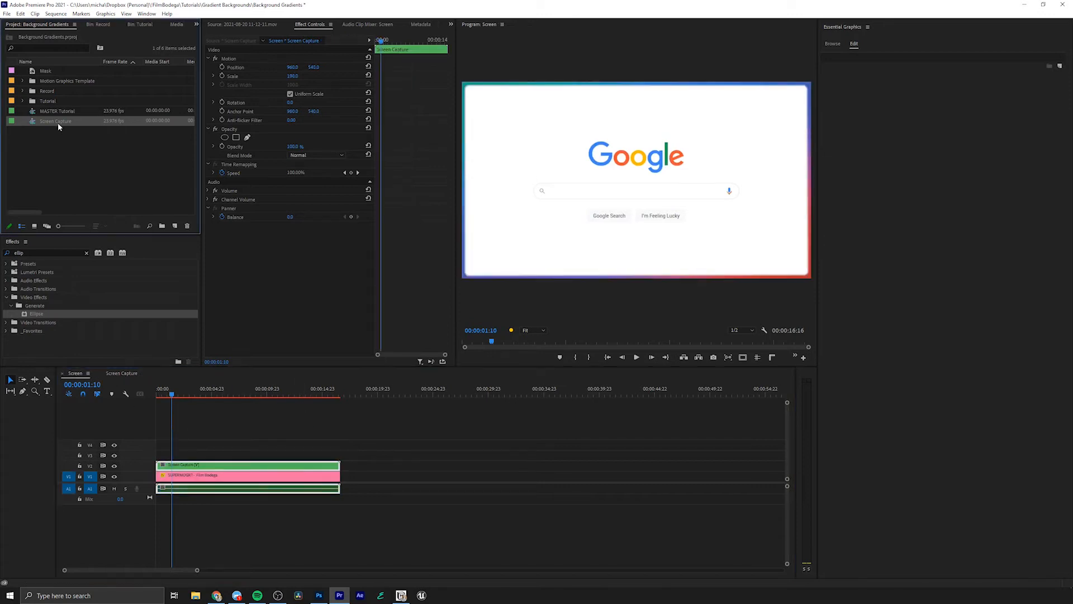
# - Duplicate the Screen Capture sequence, name the copy Screen Capture Mobile and open it
pyautogui.rightClick(58, 123)
pyautogui.click(127, 170)
pyautogui.click(84, 131)
pyautogui.write('Screen Capture Mo')
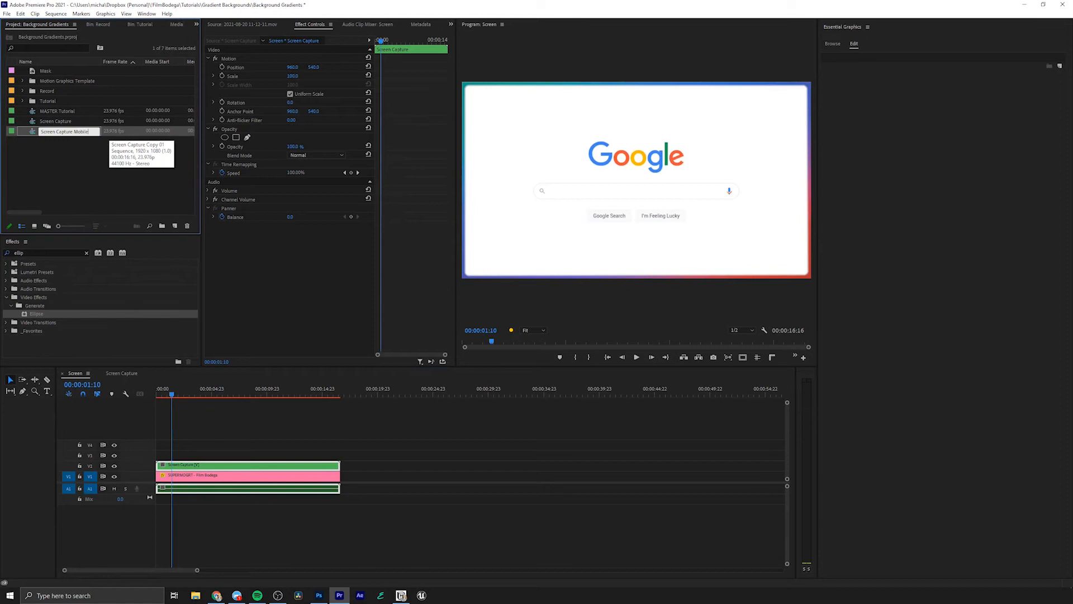
pyautogui.press('Return')
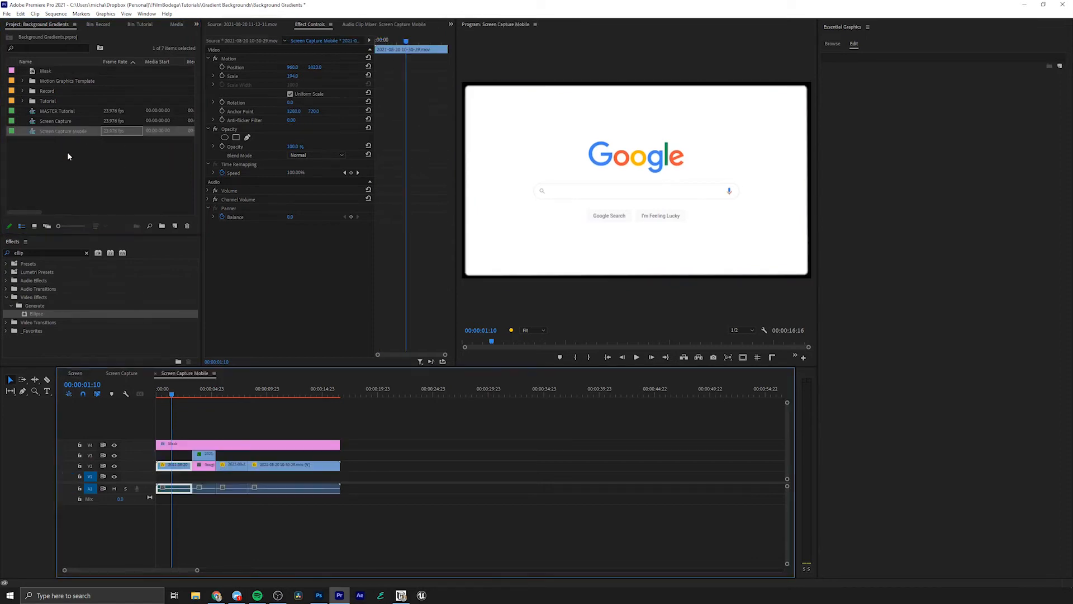
# - Delete all clips after the first recording clip and trim the Mask layer to that clip's length
pyautogui.moveTo(380, 482); pyautogui.dragTo(208, 456)
pyautogui.press('Delete')
pyautogui.moveTo(338, 444); pyautogui.dragTo(192, 452)
# - Scale down the remaining recording clip and reposition it so the Google search page fits a narrow portrait frame
pyautogui.click(185, 466)
pyautogui.click(292, 76)
pyautogui.moveTo(292, 76); pyautogui.dragTo(232, 76)
pyautogui.click(236, 68)
pyautogui.moveTo(640, 225); pyautogui.dragTo(639, 149)
# - Reshape the Mask layer's Ellipse mask path into a centred portrait rectangle around the Google search page
pyautogui.click(168, 446)
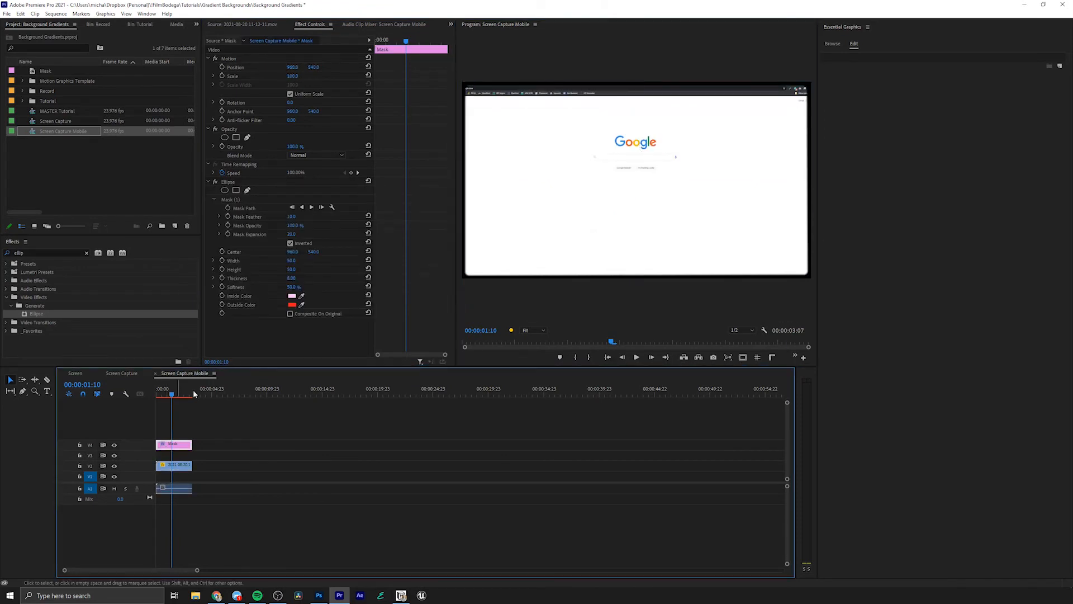
pyautogui.click(245, 208)
pyautogui.moveTo(469, 273); pyautogui.dragTo(587, 271)
pyautogui.moveTo(469, 90); pyautogui.dragTo(583, 91)
pyautogui.moveTo(805, 273); pyautogui.dragTo(681, 272)
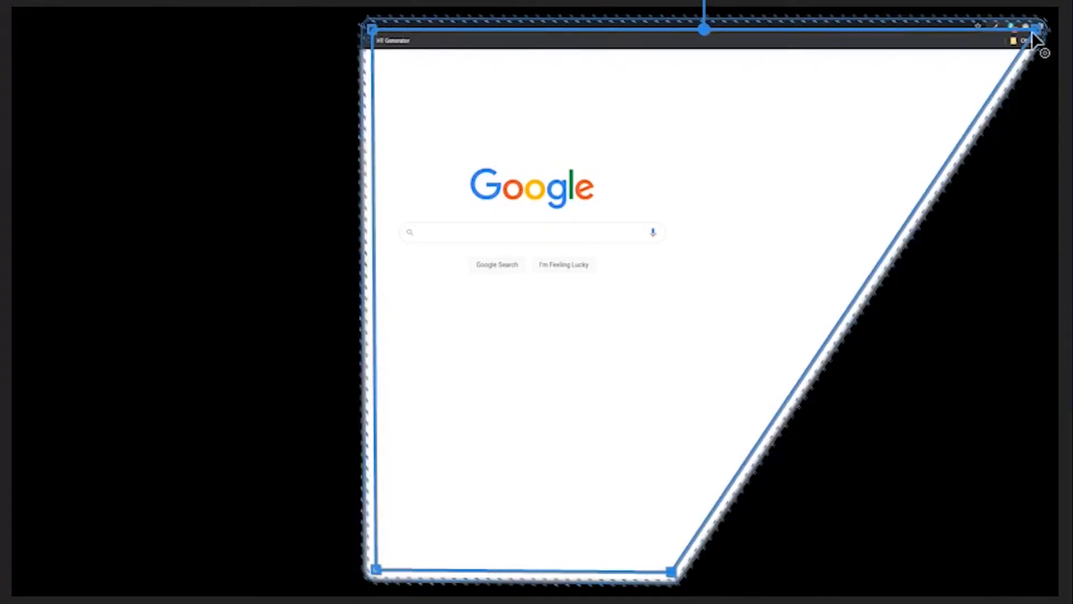
pyautogui.moveTo(1032, 31); pyautogui.dragTo(685, 40)
pyautogui.moveTo(686, 571); pyautogui.dragTo(693, 571)
pyautogui.moveTo(376, 33); pyautogui.dragTo(380, 34)
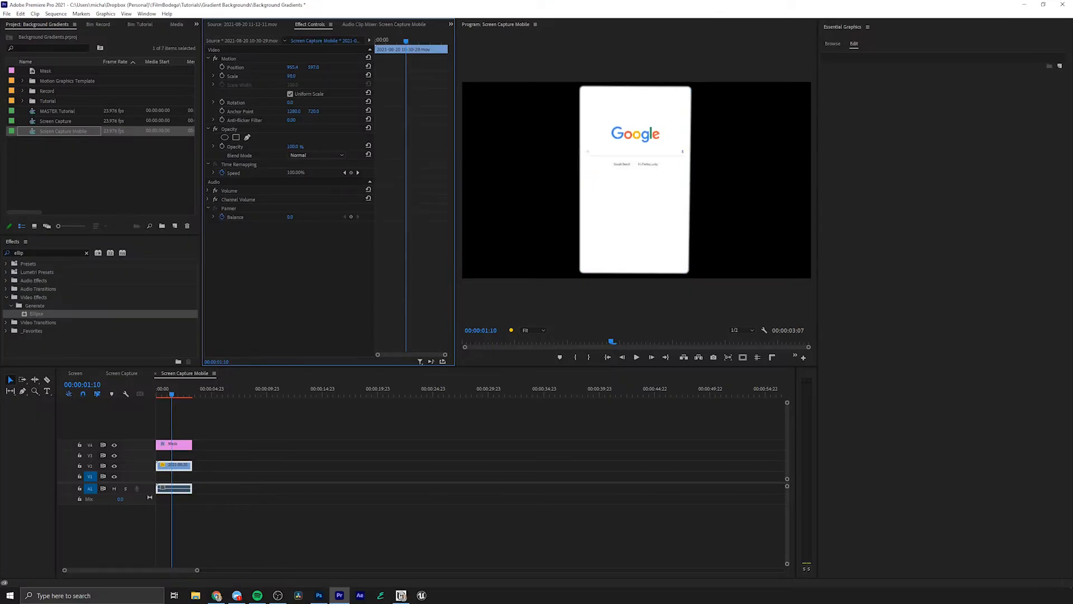
# - Set the Mask Feather of the Mask layer's Ellipse mask to 2
pyautogui.click(174, 444)
pyautogui.moveTo(288, 215); pyautogui.dragTo(300, 217)
pyautogui.click(300, 217)
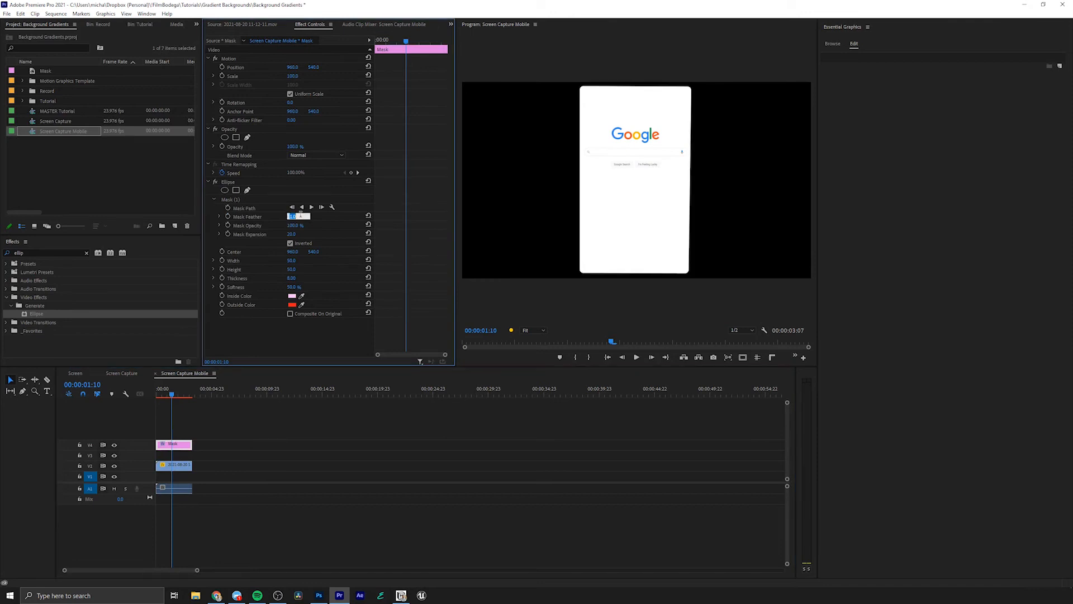
pyautogui.write('2')
pyautogui.press('Return')
# - Show the rulers and guides and place vertical guides along both sides of the portrait mask
pyautogui.click(772, 357)
pyautogui.click(757, 357)
pyautogui.moveTo(459, 228); pyautogui.dragTo(582, 228)
pyautogui.moveTo(660, 222); pyautogui.dragTo(692, 221)
# - Align the Ellipse mask path's corners with the guides, then hide the guides and rulers
pyautogui.click(272, 209)
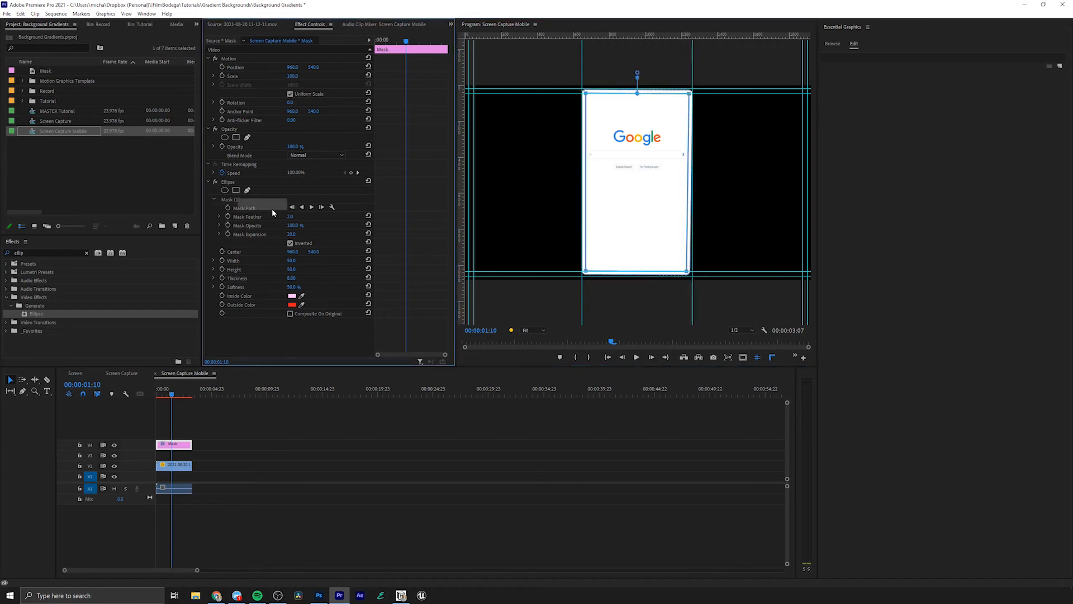
pyautogui.moveTo(688, 275); pyautogui.dragTo(693, 272)
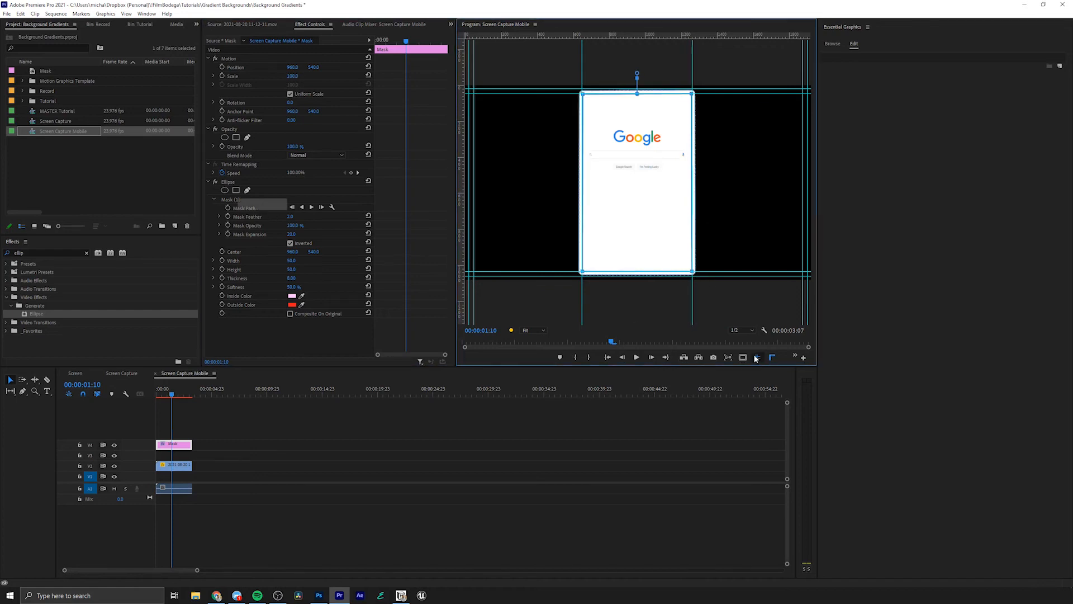
pyautogui.click(774, 358)
pyautogui.click(688, 401)
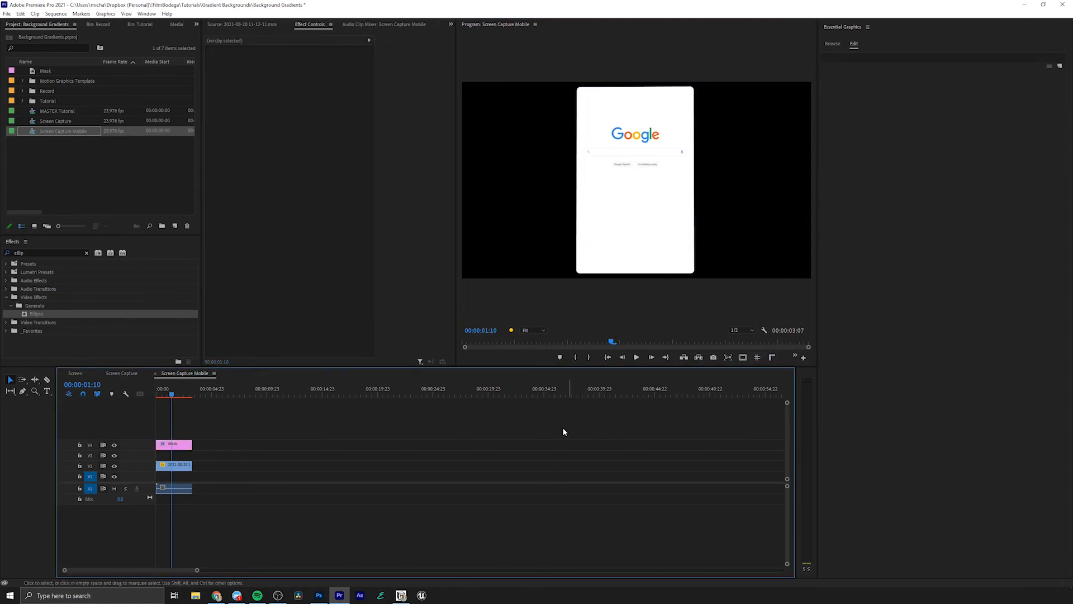
# - In the Screen sequence, duplicate the SUPERMOGRT clip after the existing clips and place Screen Capture Mobile above the copy
pyautogui.click(76, 373)
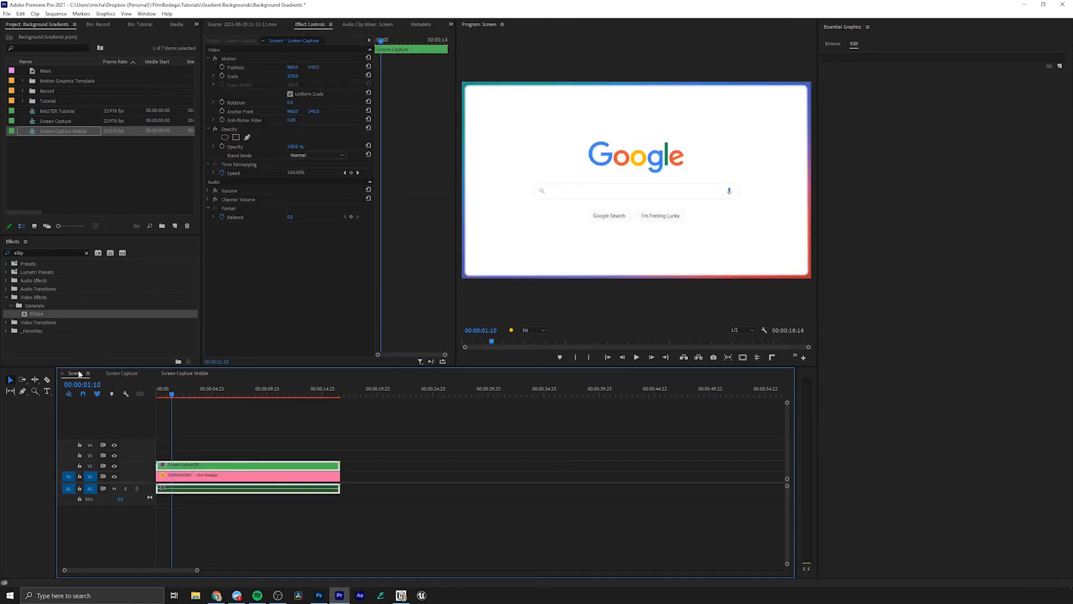
pyautogui.moveTo(272, 475); pyautogui.dragTo(489, 479)
pyautogui.moveTo(54, 131); pyautogui.dragTo(386, 470)
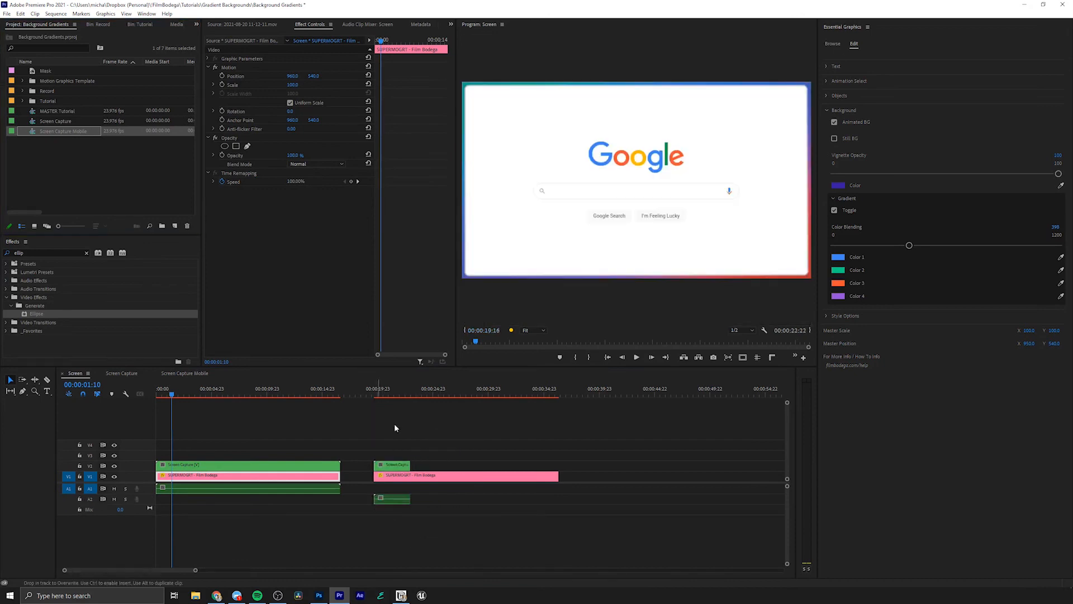
pyautogui.click(390, 393)
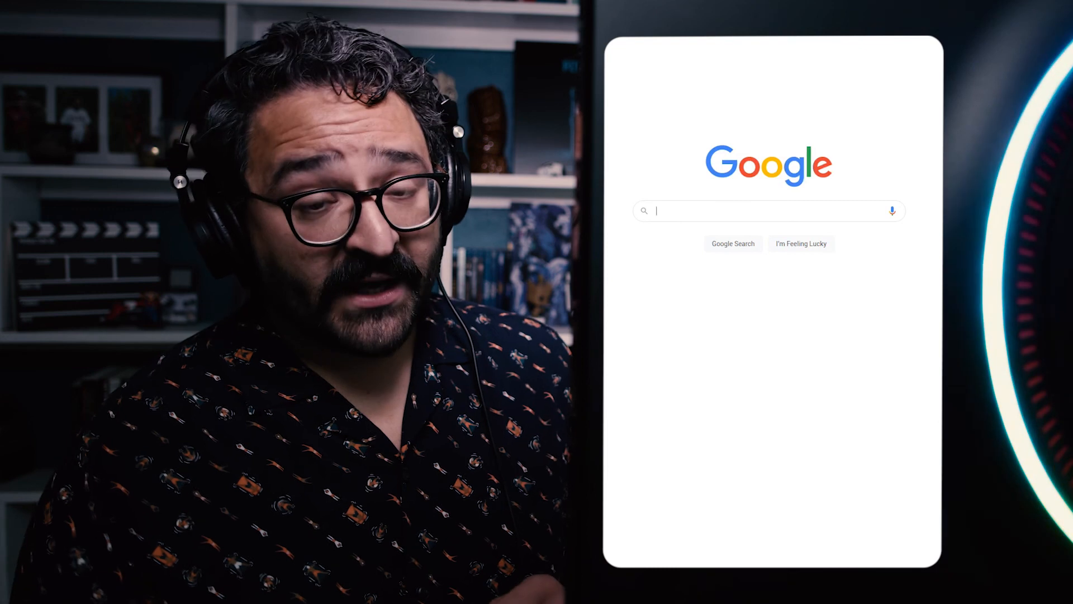
pyautogui.write('film bodega')
pyautogui.press('Return')
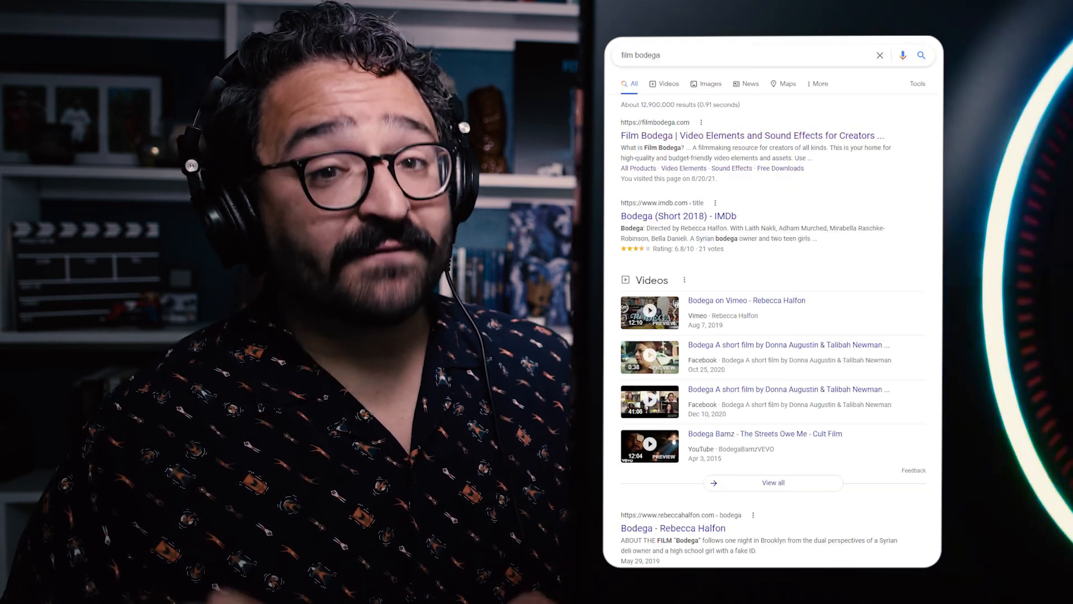